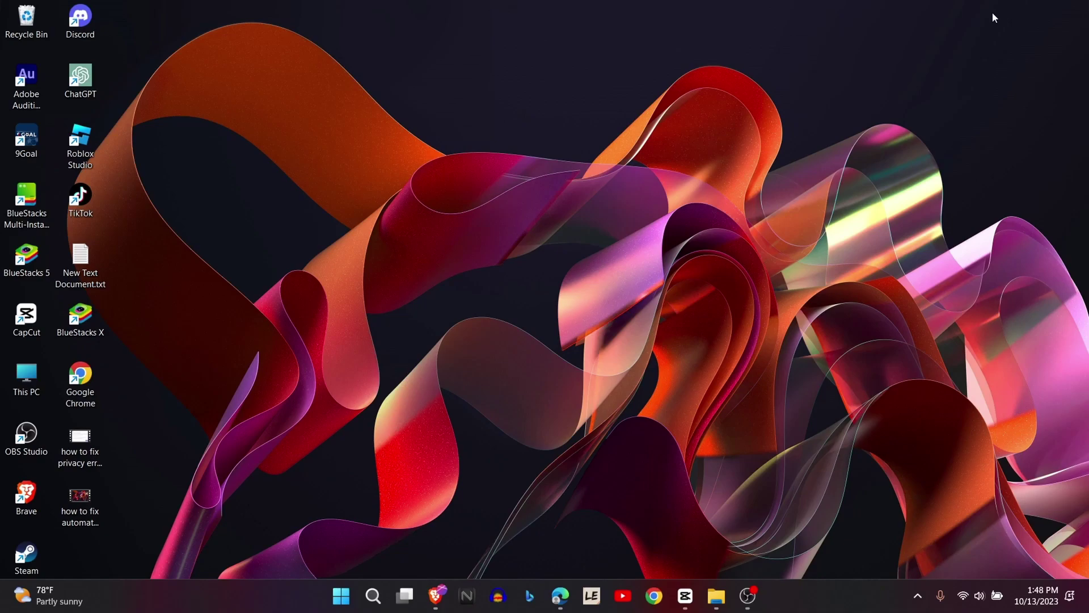
Step: Bring Edge back up from the taskbar to show the 'microsoft rewards' Bing results
left_click(560, 595)
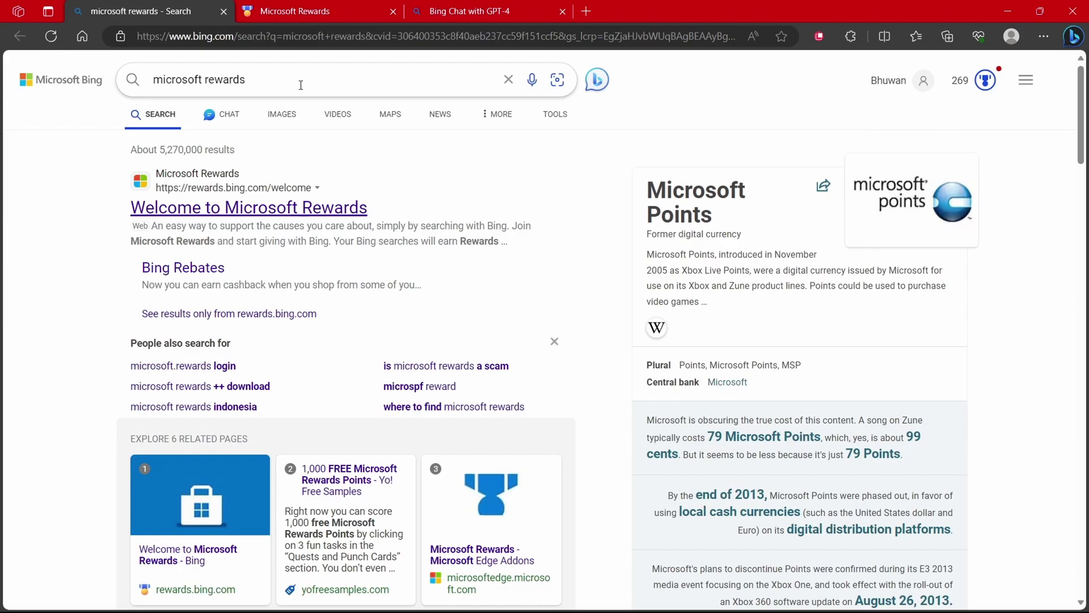
left_click(330, 211)
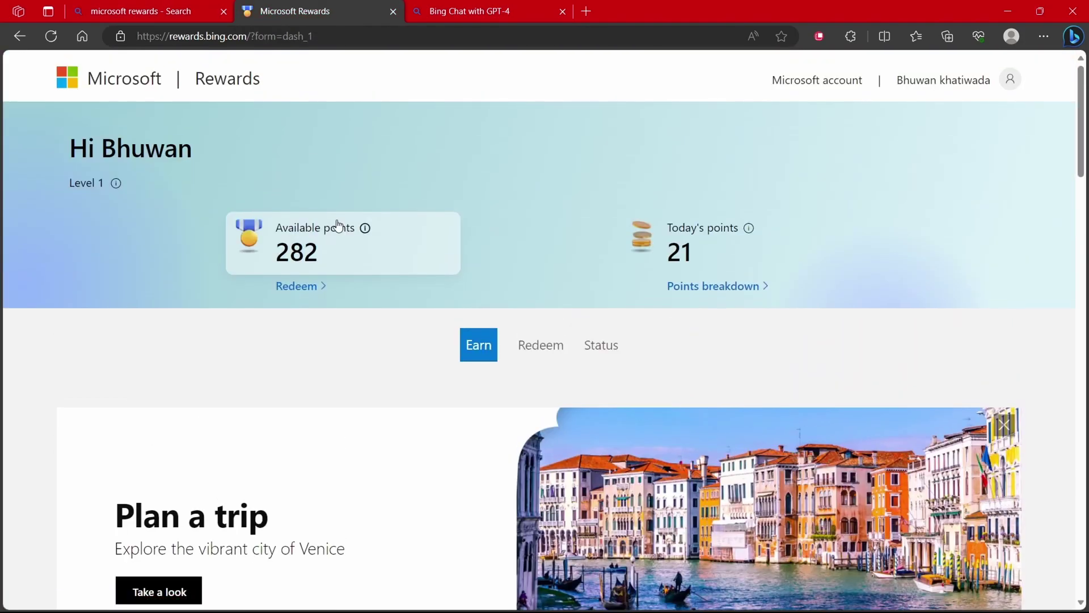
scroll(357, 319, "down", 1)
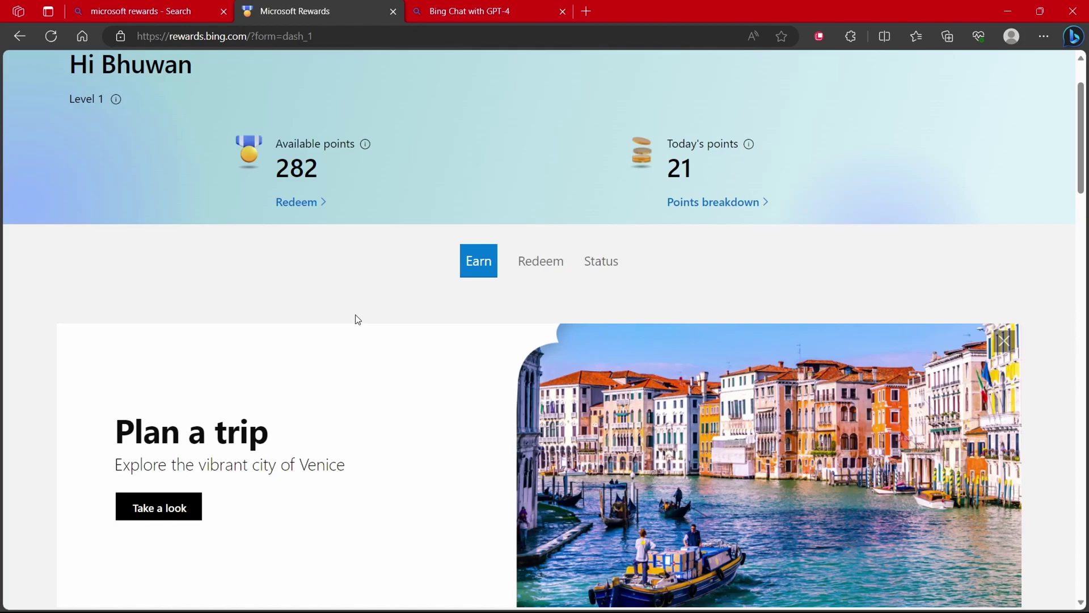
scroll(482, 314, "down", 3)
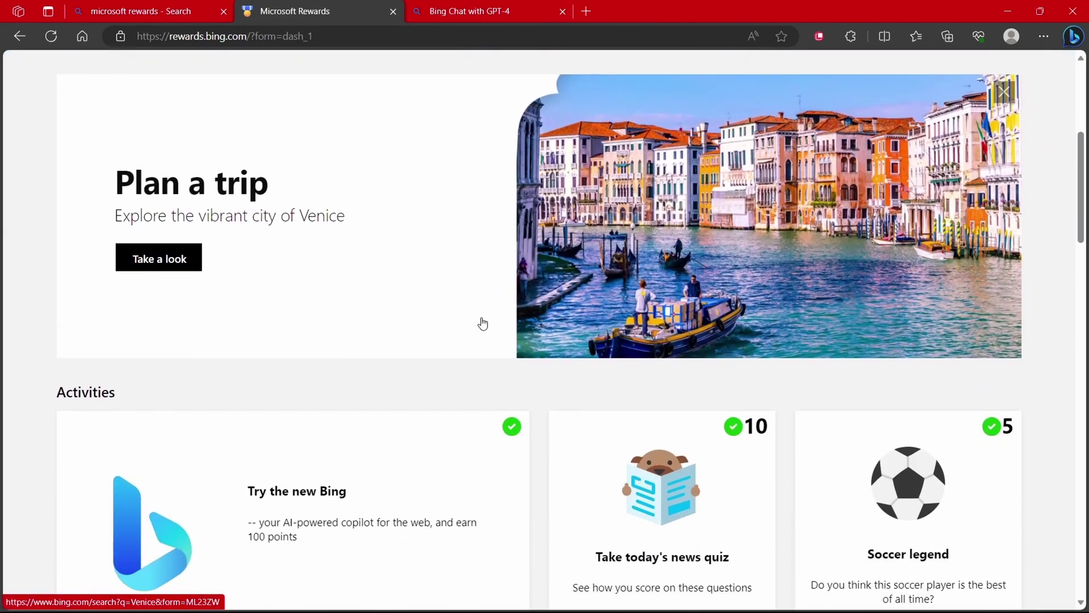
scroll(481, 323, "down", 2)
scroll(482, 324, "down", 2)
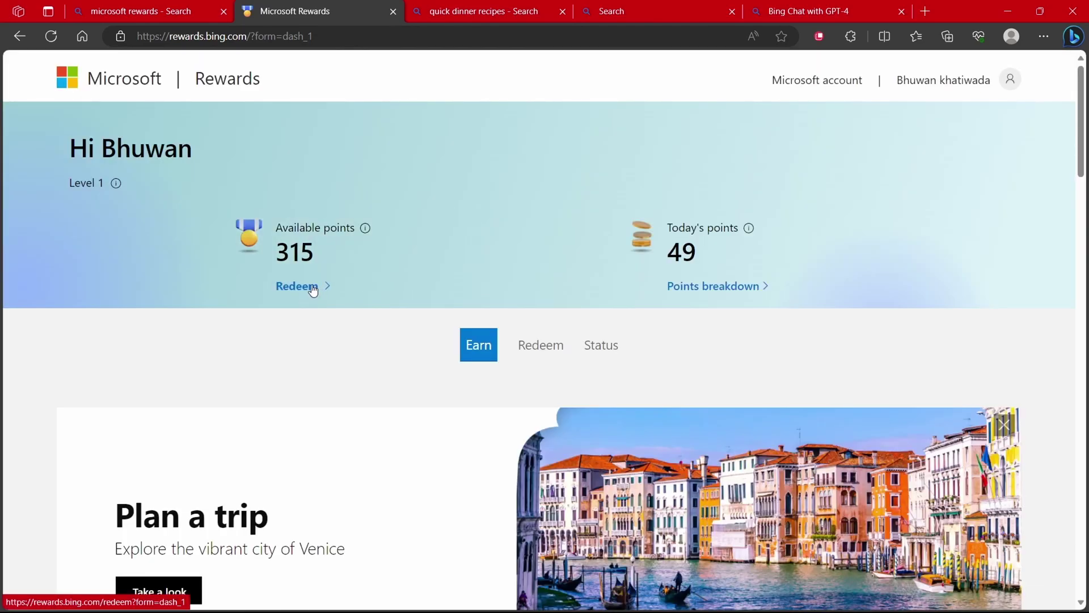
Step: Go to the Redeem catalogue of gift cards and donations for the 315 available points
left_click(312, 290)
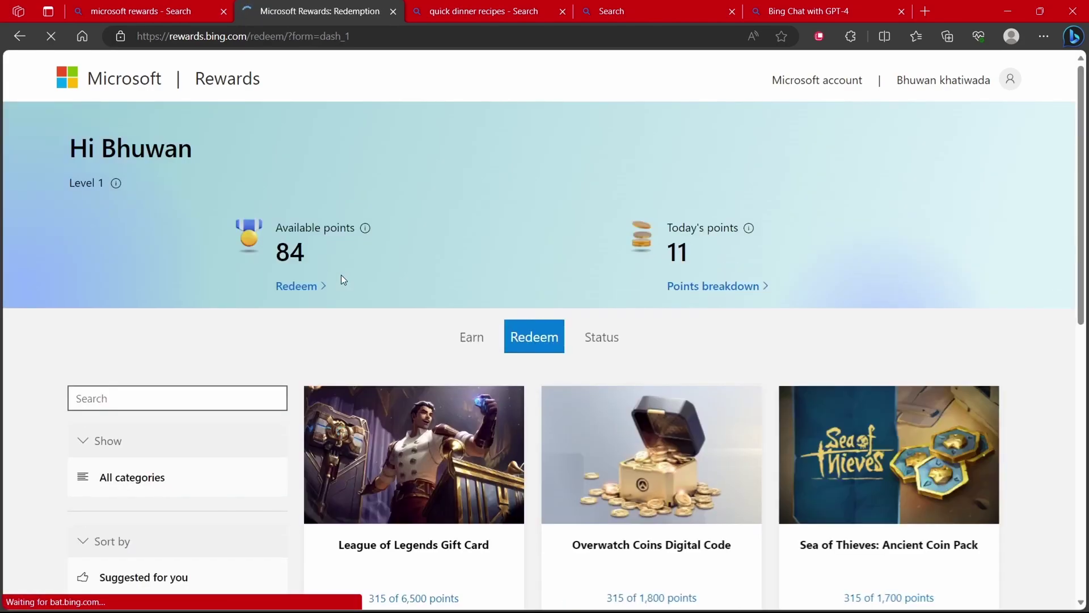
scroll(456, 396, "down", 3)
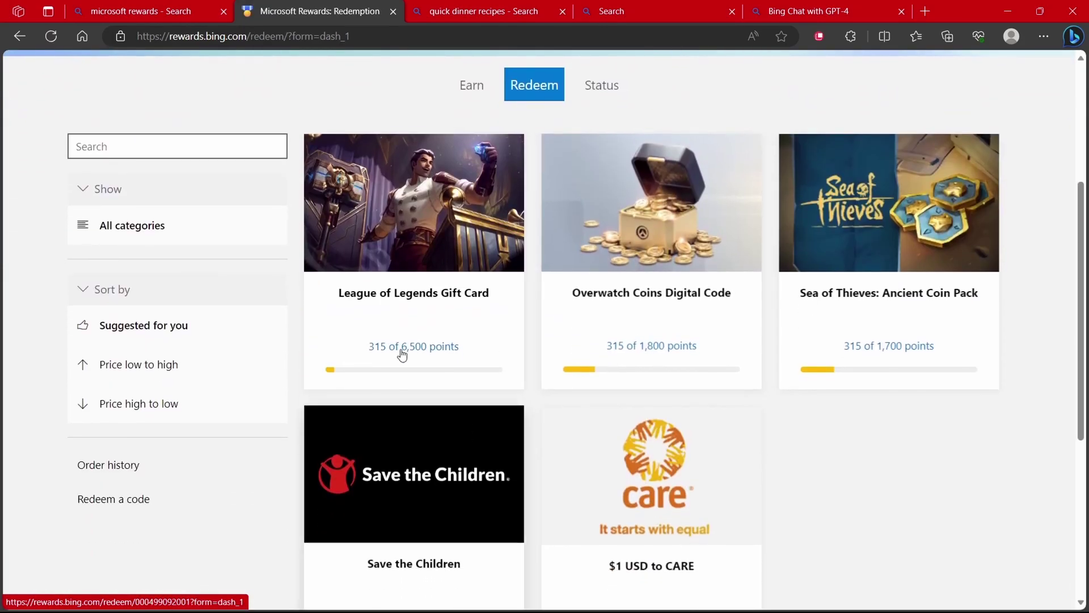
scroll(862, 436, "down", 1)
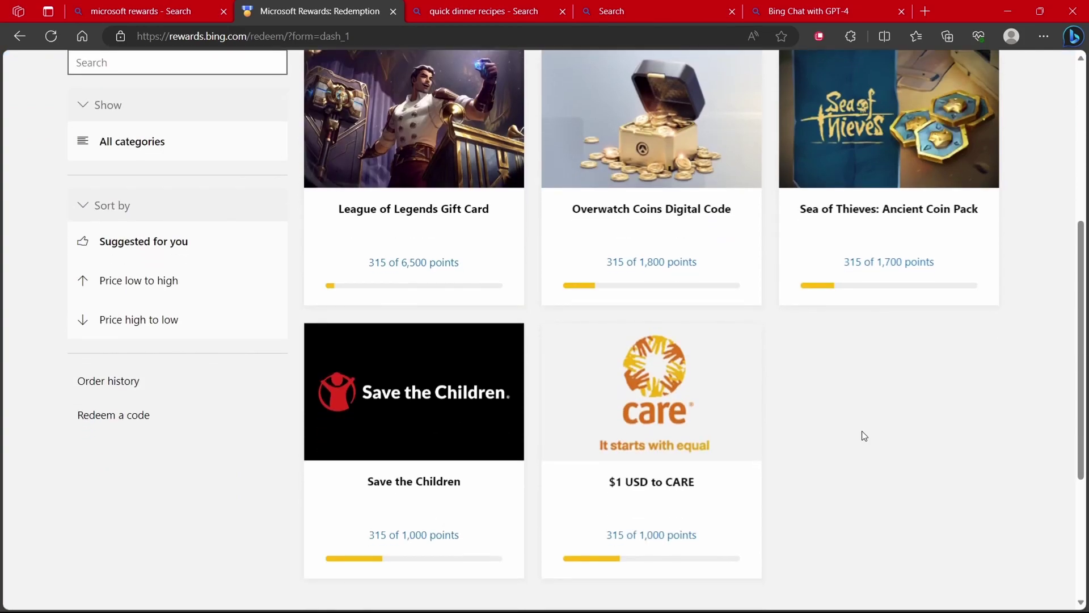
scroll(864, 436, "up", 1)
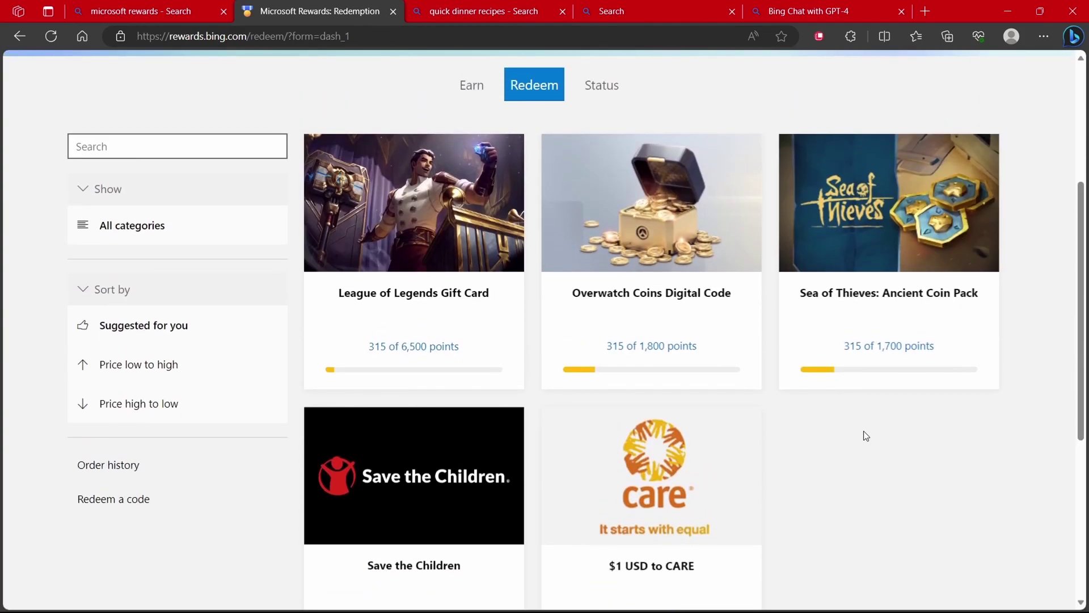
scroll(864, 436, "up", 3)
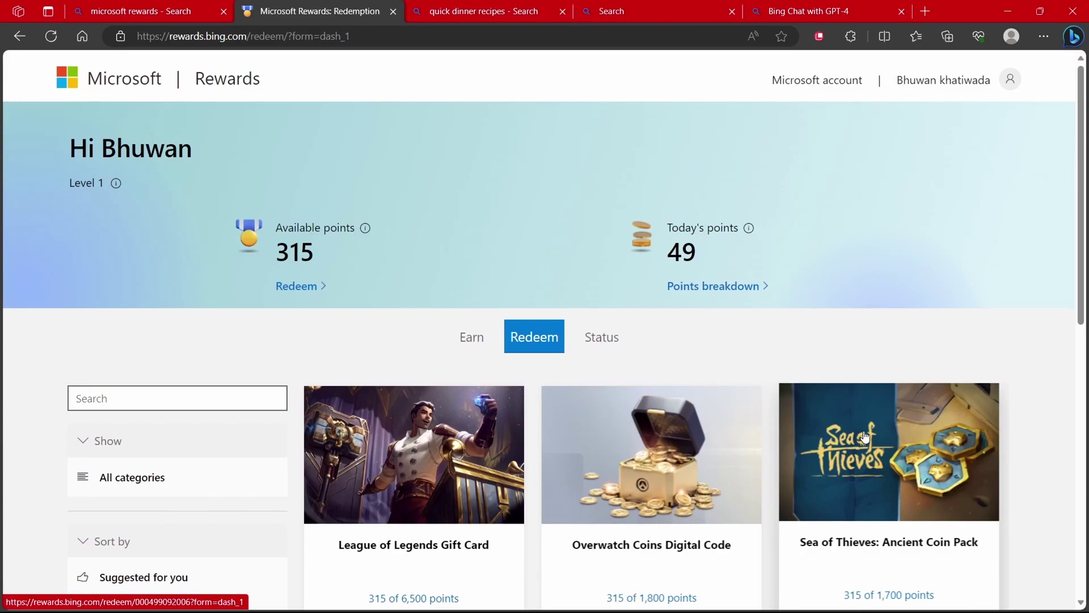